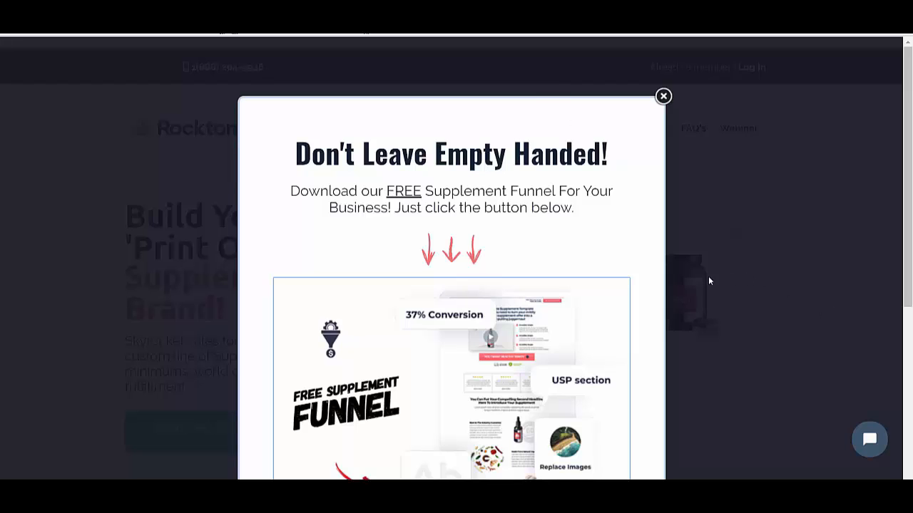
Step: Examine the example exit popup from its headline down to the download button
{"action": "scroll", "coordinate": [699, 283], "scroll_direction": "down", "scroll_amount": 2}
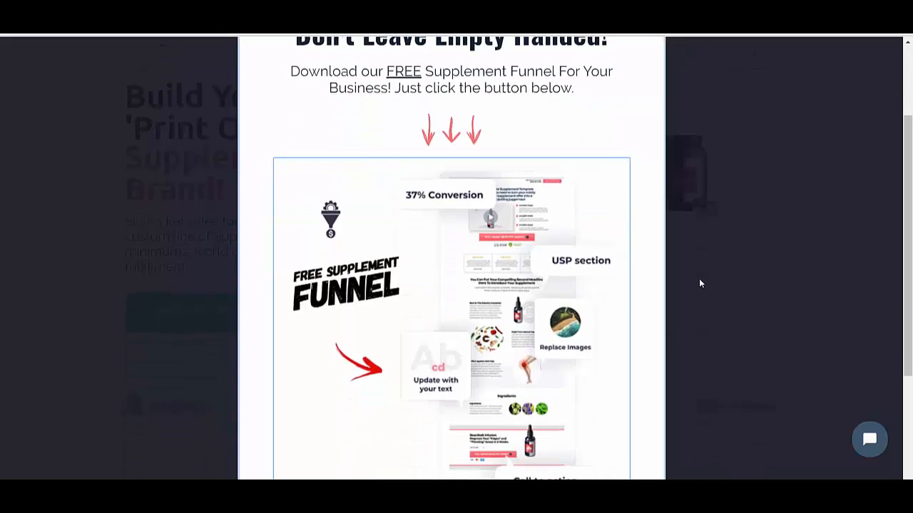
{"action": "scroll", "coordinate": [699, 283], "scroll_direction": "down", "scroll_amount": 2}
{"action": "scroll", "coordinate": [697, 282], "scroll_direction": "down", "scroll_amount": 1}
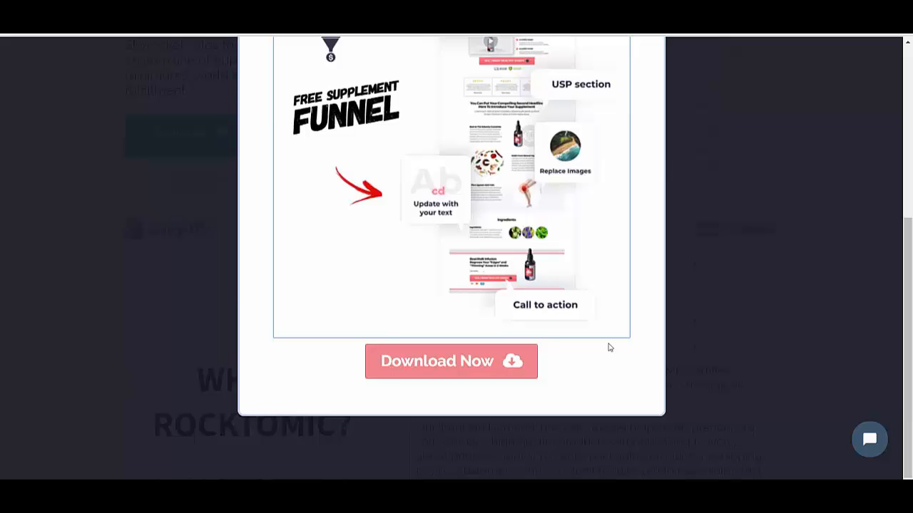
{"action": "scroll", "coordinate": [601, 346], "scroll_direction": "up", "scroll_amount": 5}
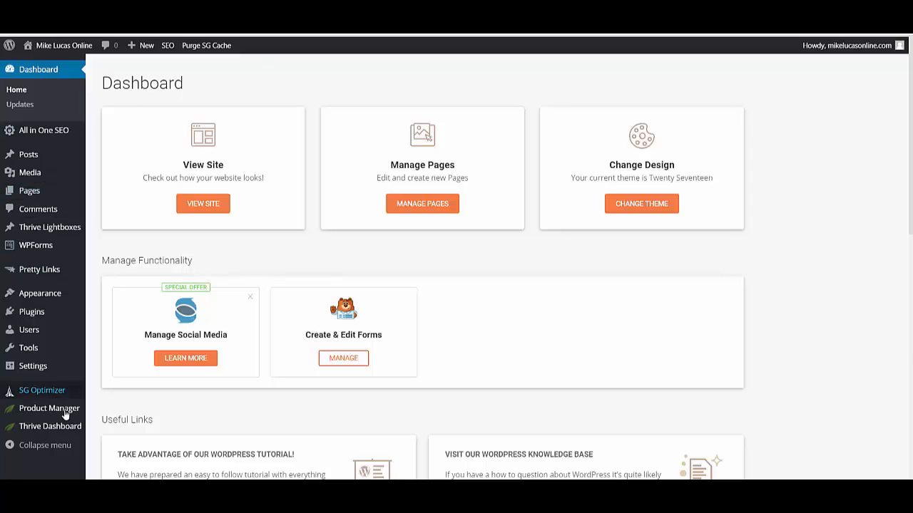
Step: Open the Thrive Dashboard in the WordPress admin to view the installed Thrive products
{"action": "mouse_move", "coordinate": [52, 428]}
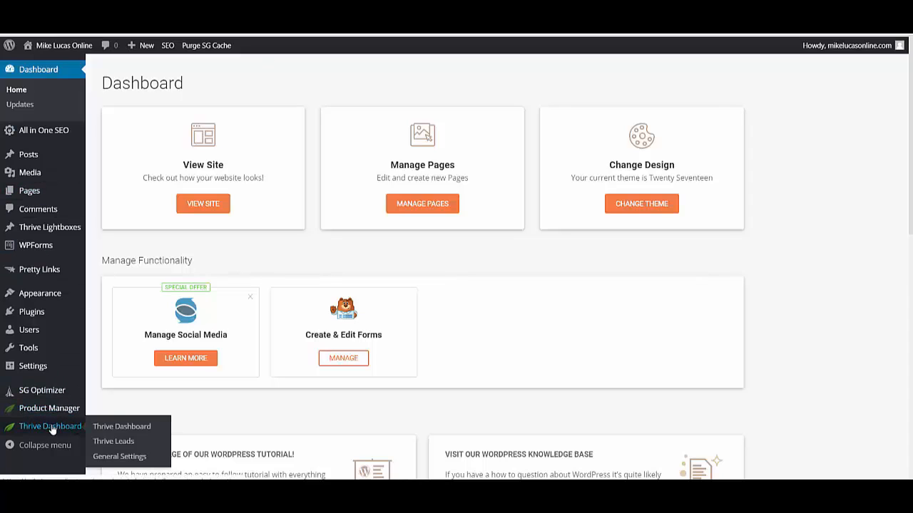
{"action": "left_click", "coordinate": [134, 432]}
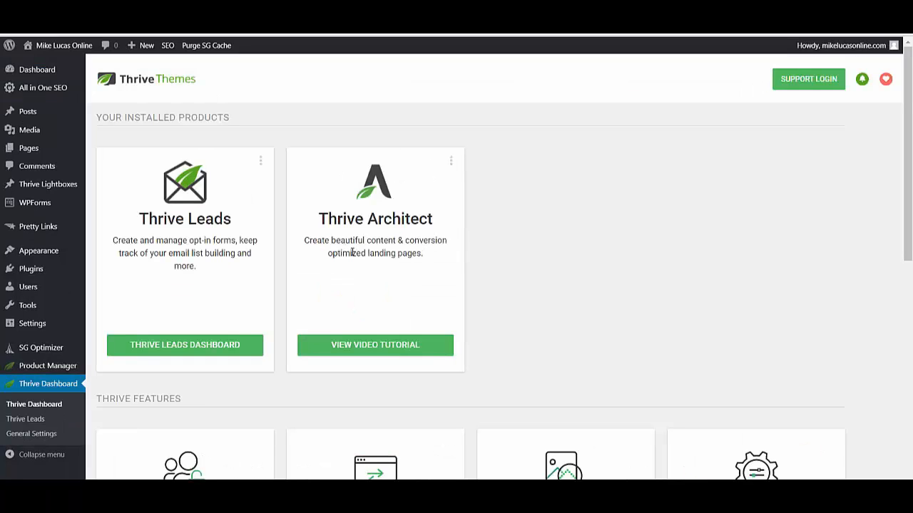
{"action": "mouse_move", "coordinate": [64, 188]}
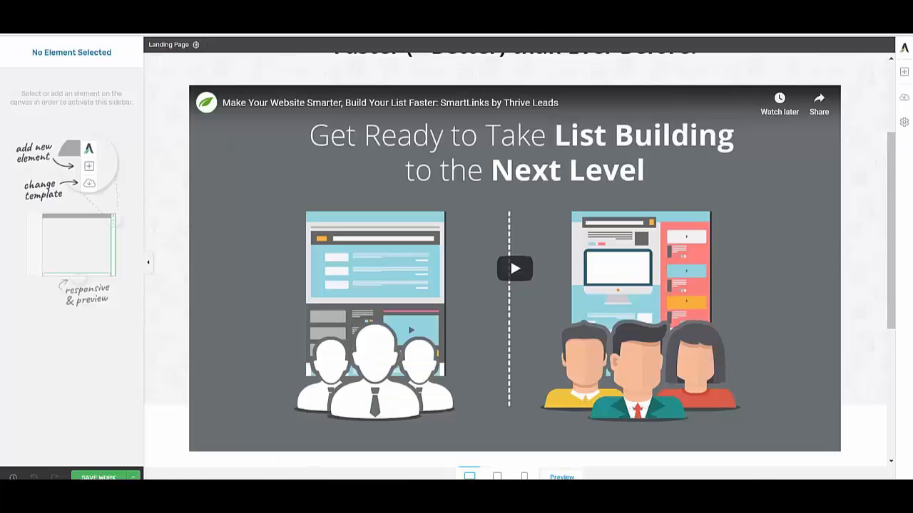
{"action": "left_click_drag", "start_coordinate": [891, 163], "coordinate": [895, 93]}
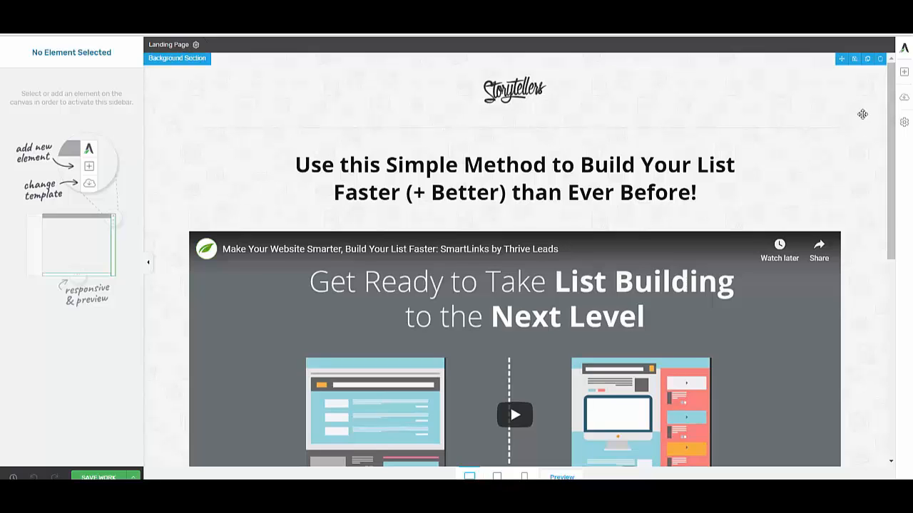
{"action": "left_click", "coordinate": [903, 101]}
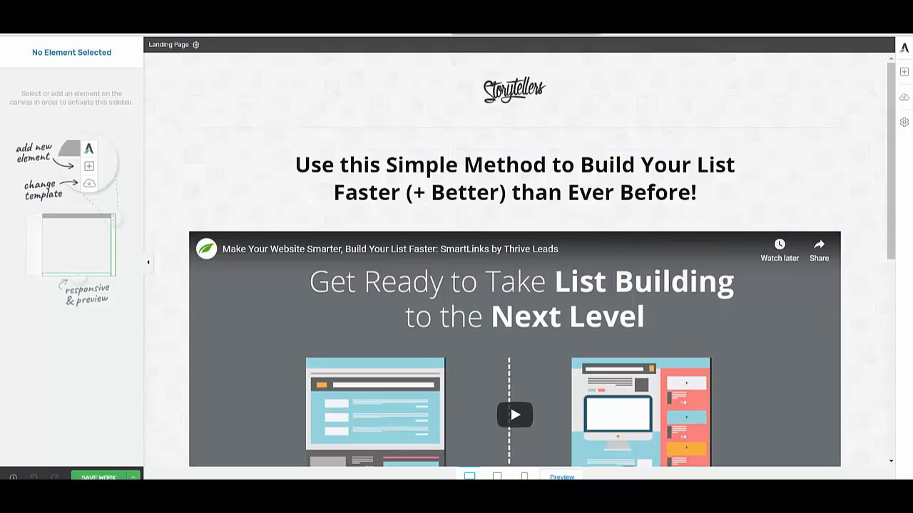
{"action": "left_click", "coordinate": [50, 9]}
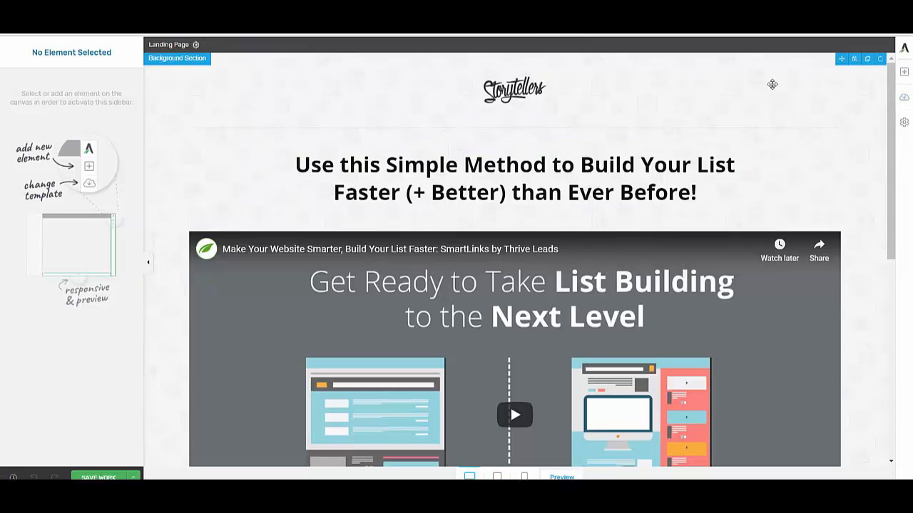
Step: Start a new page event in the landing page's advanced settings with Exit intent as its trigger
{"action": "left_click", "coordinate": [903, 125]}
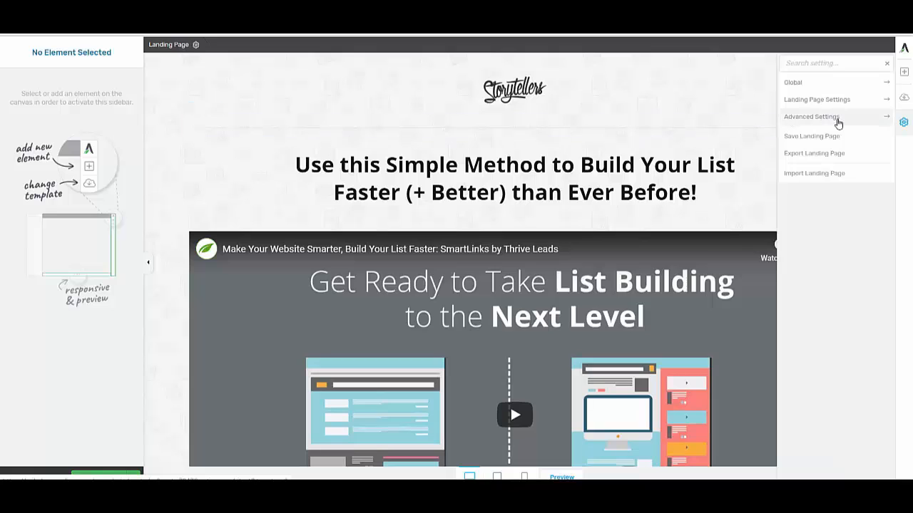
{"action": "left_click", "coordinate": [838, 118]}
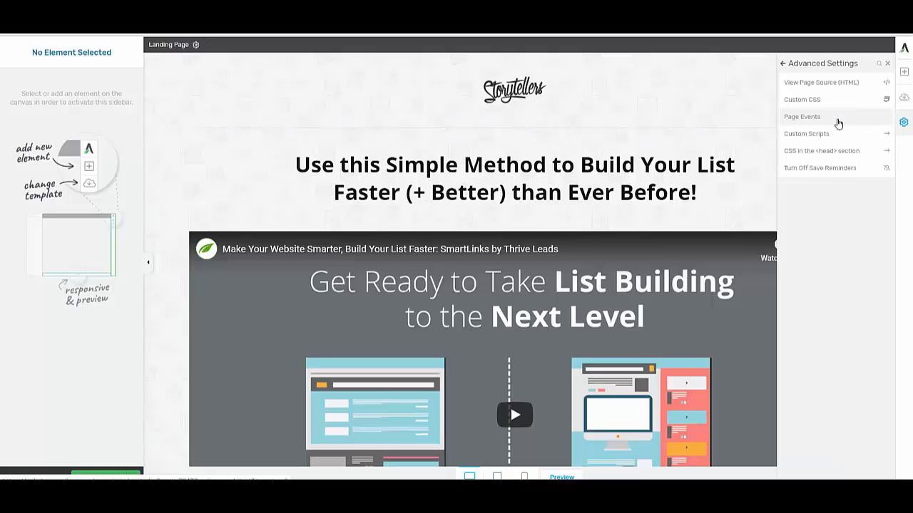
{"action": "left_click", "coordinate": [798, 118]}
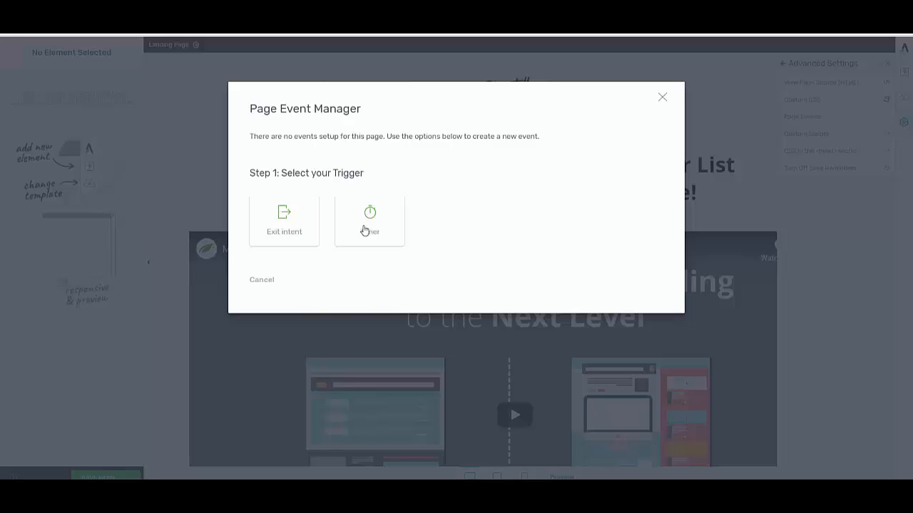
{"action": "left_click", "coordinate": [284, 224]}
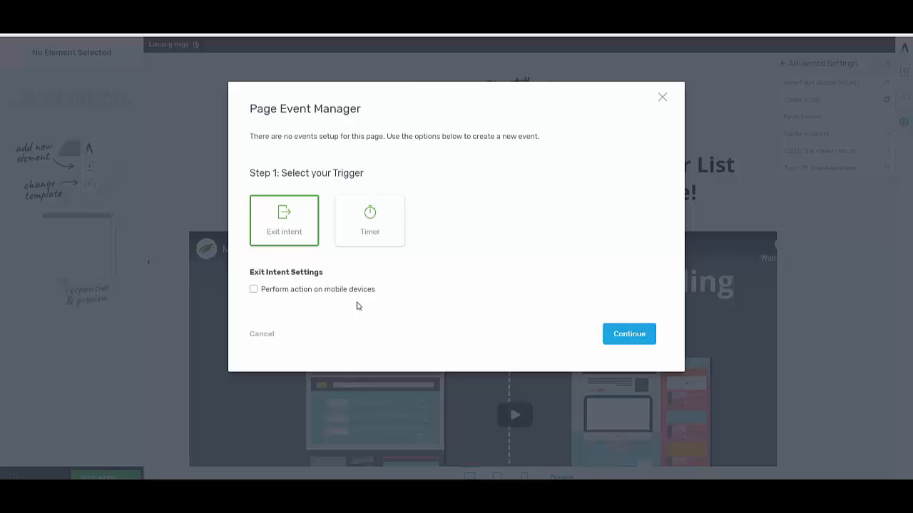
{"action": "left_click", "coordinate": [253, 289]}
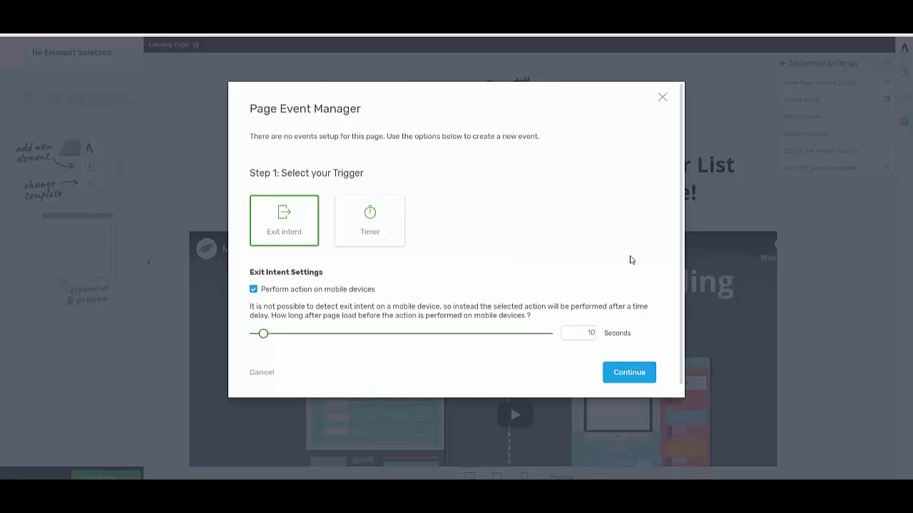
{"action": "left_click", "coordinate": [585, 331]}
{"action": "left_click", "coordinate": [253, 290]}
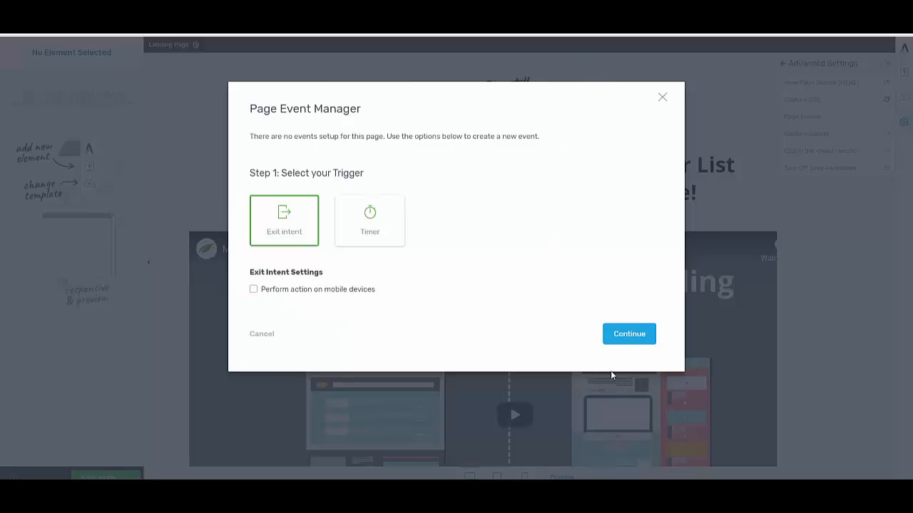
Step: Set the event's action to open a new Thrive Lightbox titled "auto draft" and save the event
{"action": "left_click", "coordinate": [633, 340]}
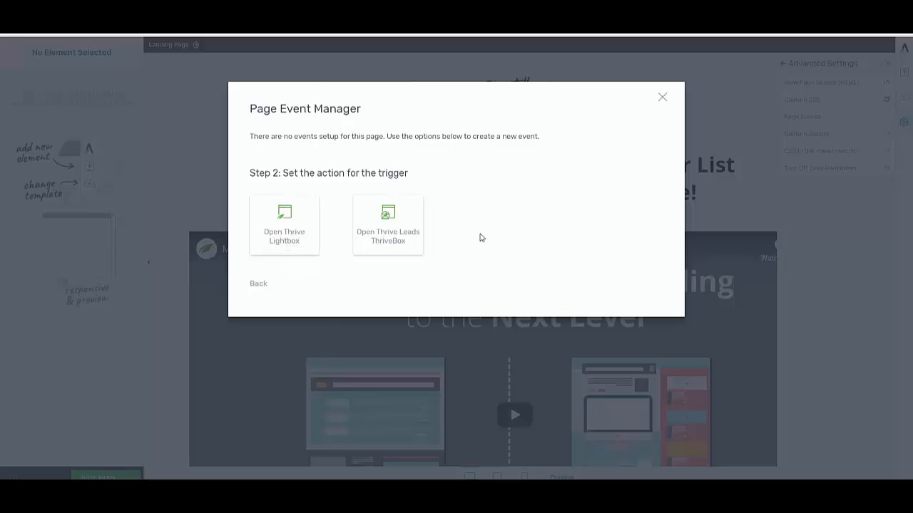
{"action": "left_click", "coordinate": [288, 241]}
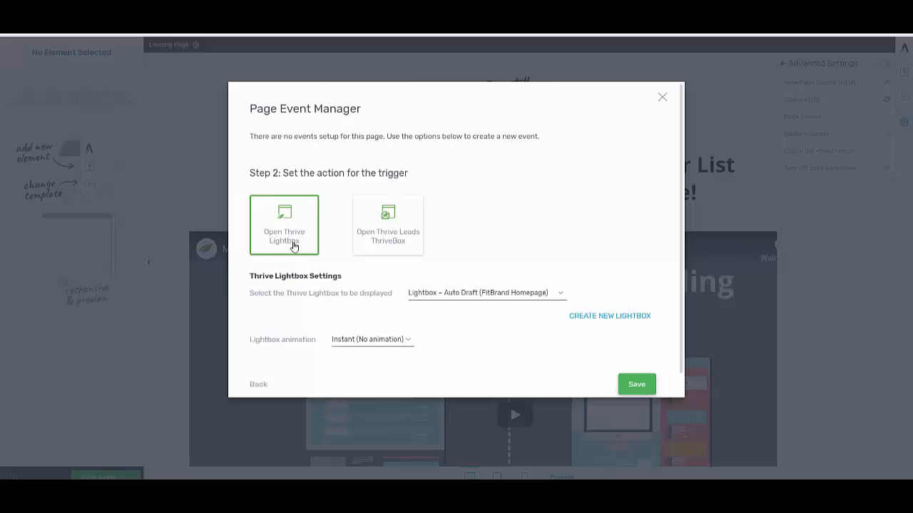
{"action": "left_click", "coordinate": [581, 322]}
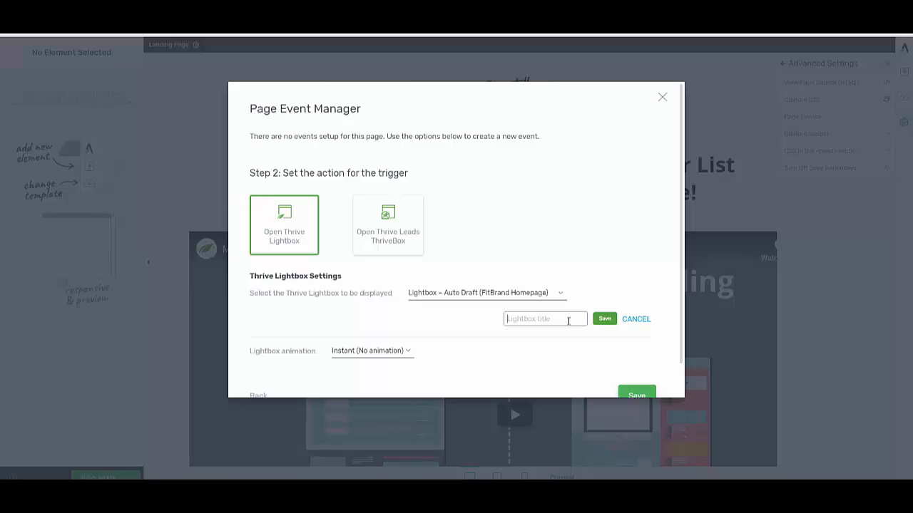
{"action": "type", "text": "auto draft"}
{"action": "left_click", "coordinate": [605, 319]}
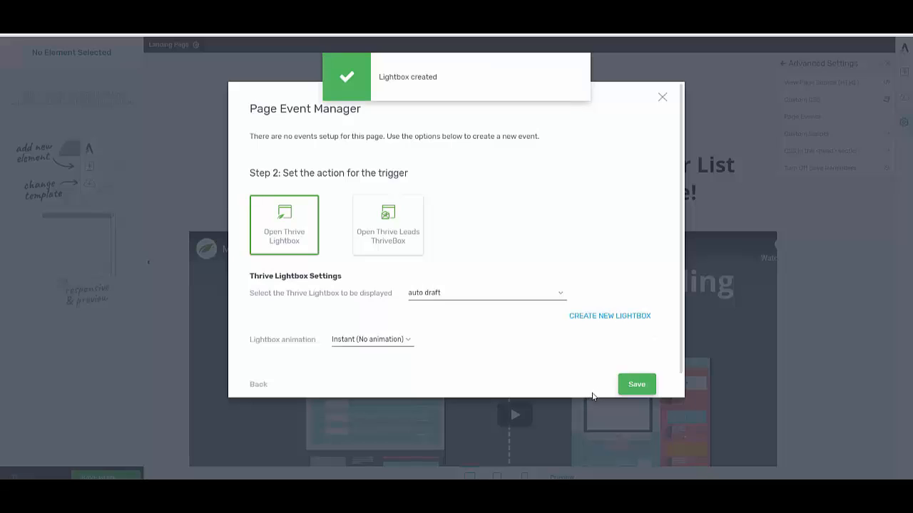
{"action": "left_click", "coordinate": [635, 386]}
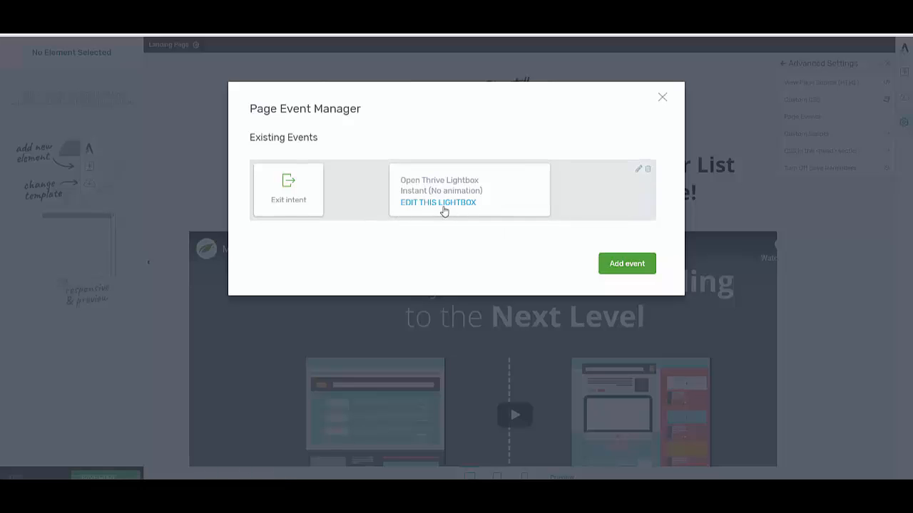
Step: Add the supp-funnel.jpg image from the media library to the exit-intent lightbox and save the work
{"action": "left_click", "coordinate": [427, 203]}
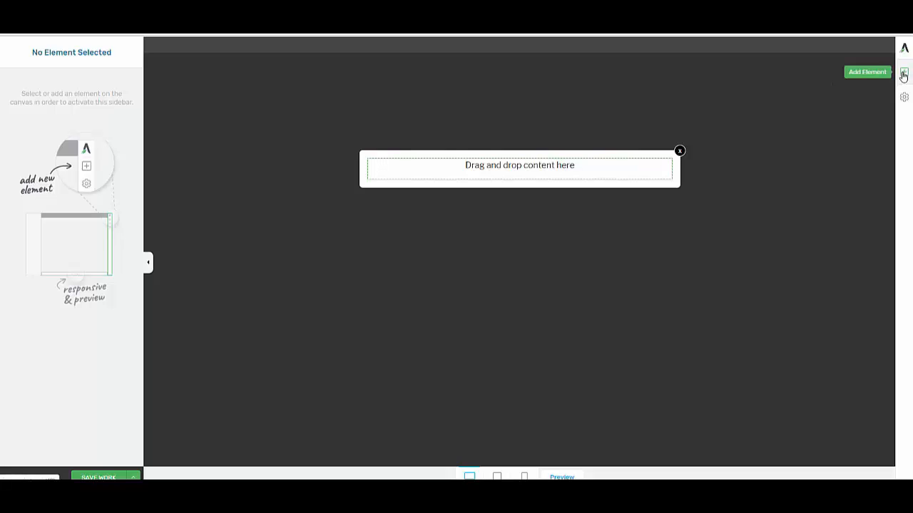
{"action": "left_click", "coordinate": [903, 73]}
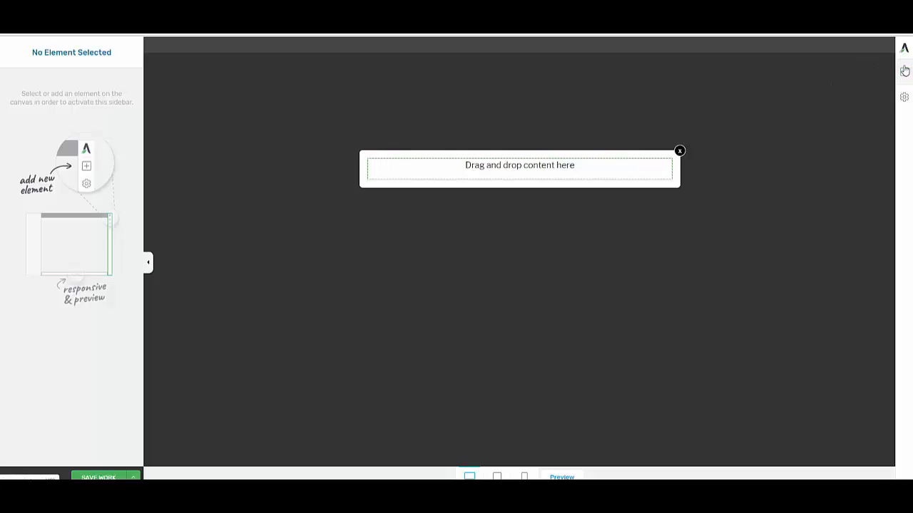
{"action": "left_click", "coordinate": [904, 74]}
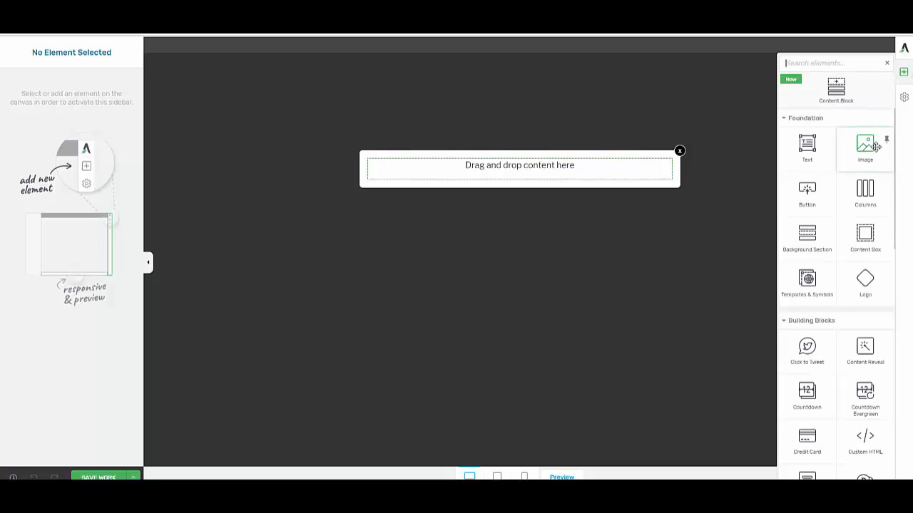
{"action": "left_click_drag", "start_coordinate": [865, 146], "coordinate": [495, 173]}
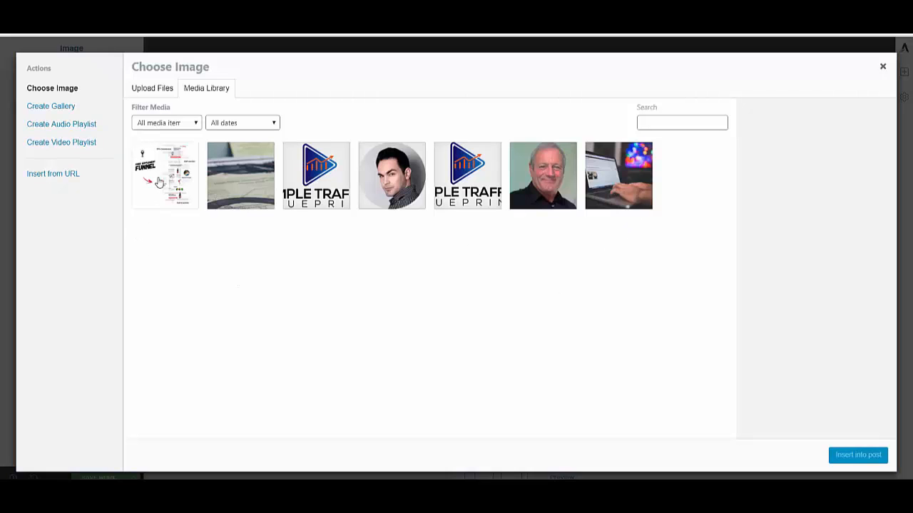
{"action": "left_click", "coordinate": [158, 181]}
{"action": "left_click", "coordinate": [864, 458]}
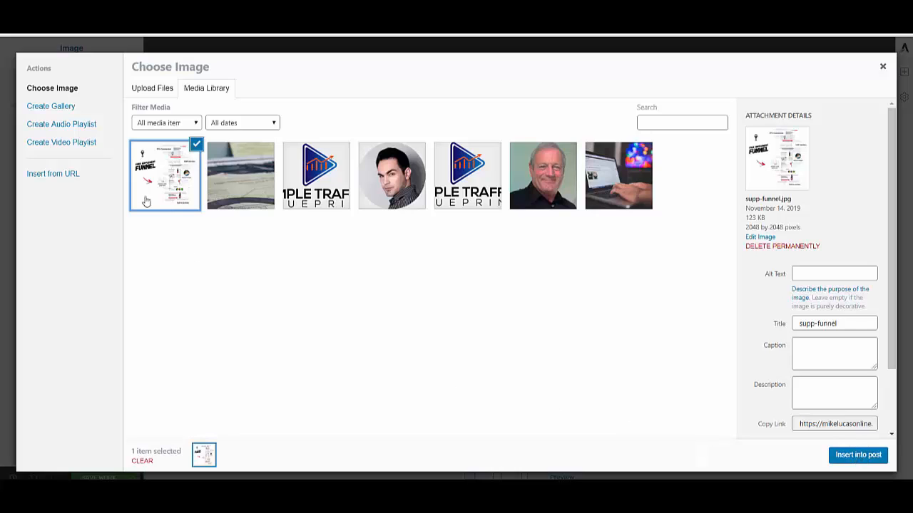
{"action": "left_click", "coordinate": [865, 458]}
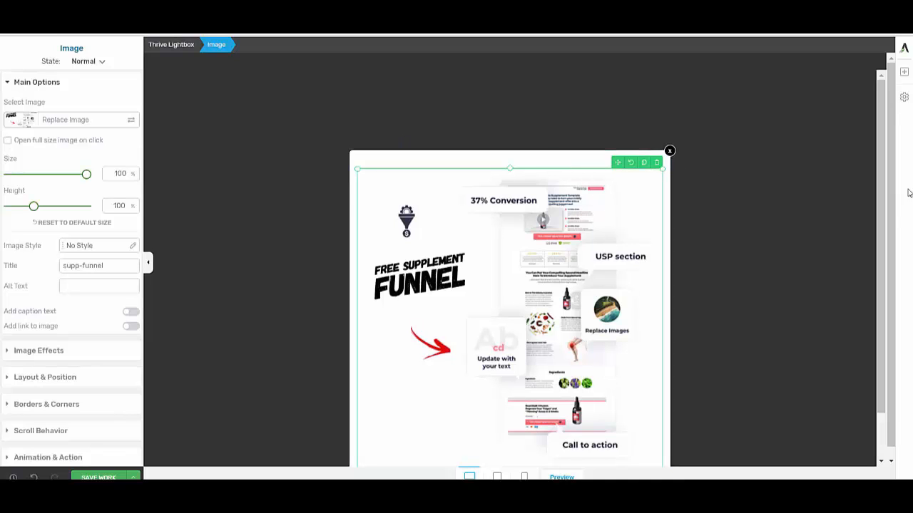
{"action": "left_click", "coordinate": [879, 249]}
{"action": "left_click_drag", "start_coordinate": [890, 269], "coordinate": [886, 297]}
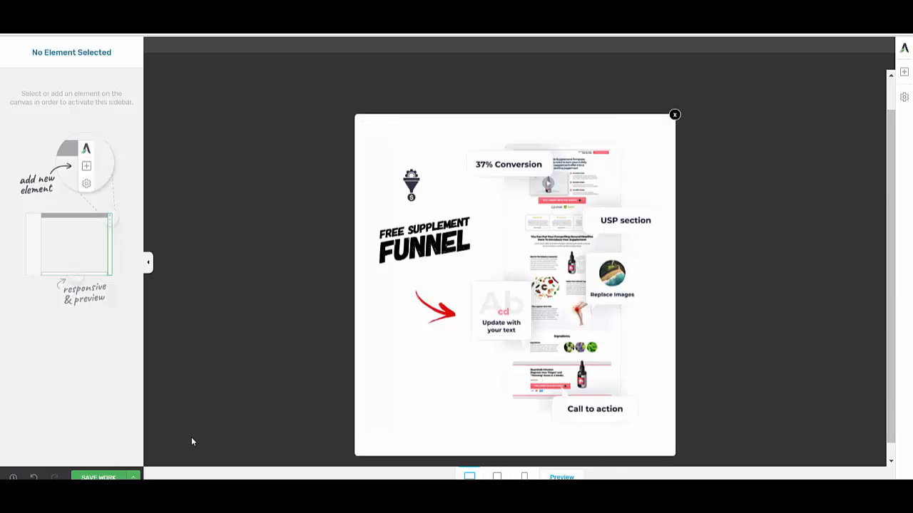
{"action": "left_click", "coordinate": [98, 476]}
Step: Add the Heading 2 text "Download Out FREE High Converting Funnel" above the image and centre it
{"action": "left_click", "coordinate": [904, 74]}
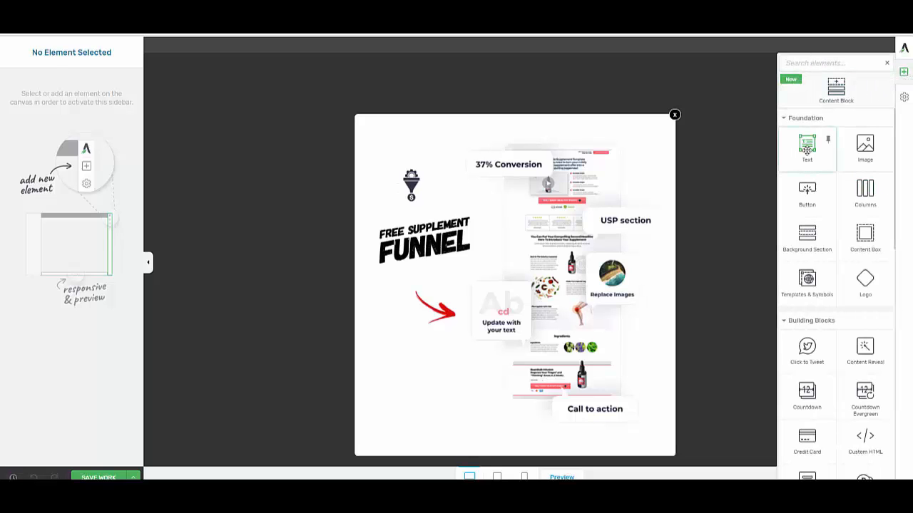
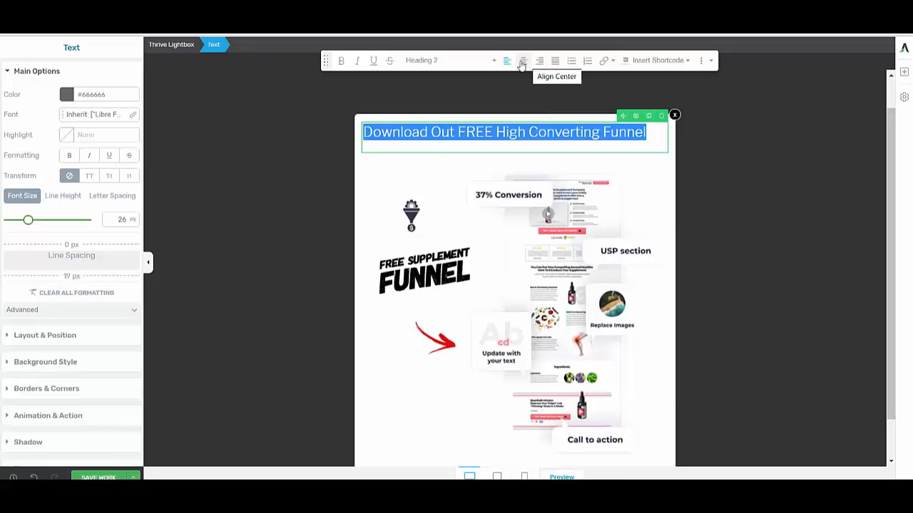
{"action": "left_click", "coordinate": [525, 63]}
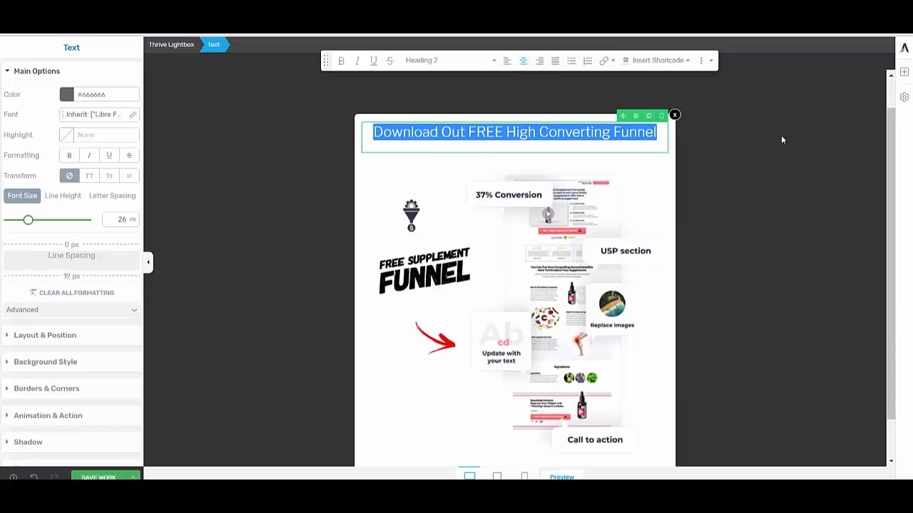
{"action": "left_click", "coordinate": [731, 144]}
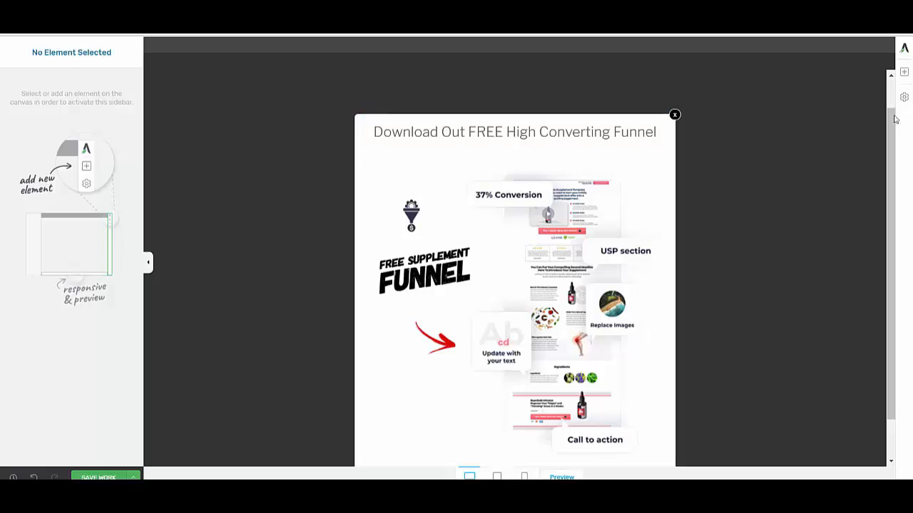
Step: Add a button labelled "Download Now" between the lightbox's heading and image, and save the work
{"action": "left_click", "coordinate": [904, 74]}
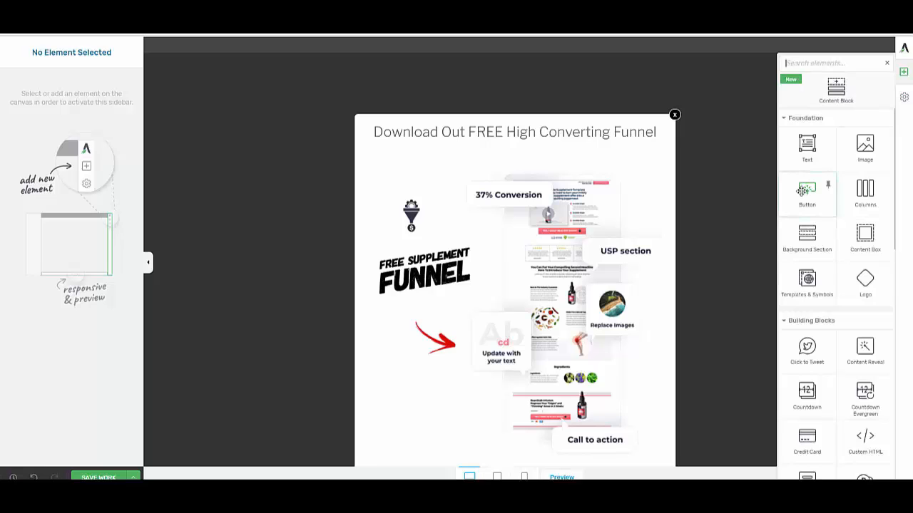
{"action": "left_click_drag", "start_coordinate": [804, 189], "coordinate": [489, 158]}
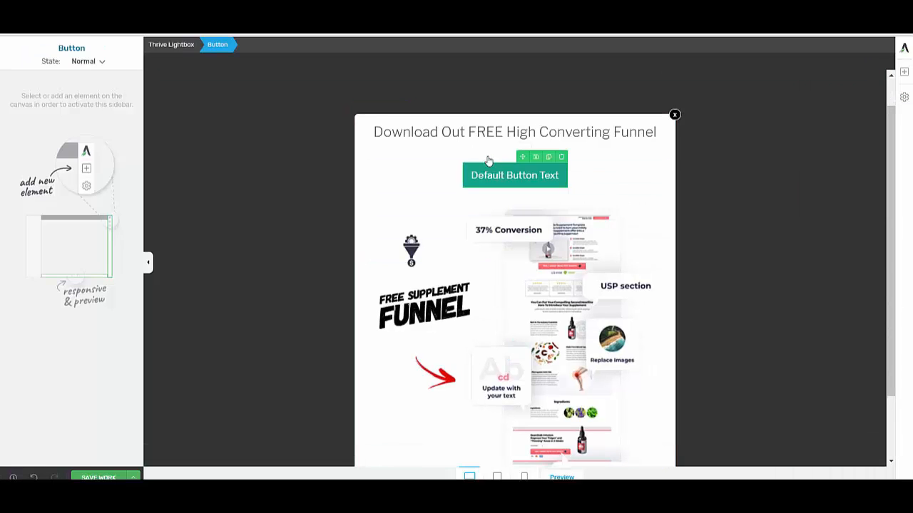
{"action": "left_click", "coordinate": [516, 176]}
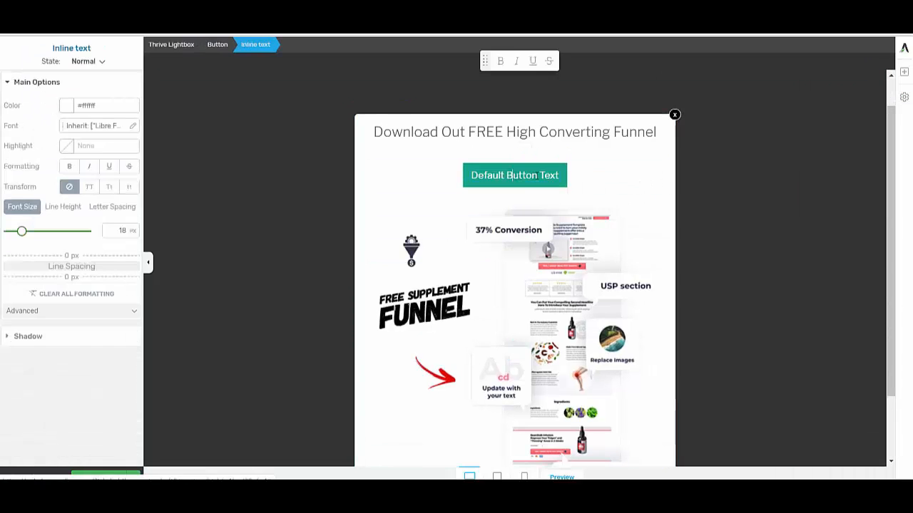
{"action": "left_click", "coordinate": [561, 175]}
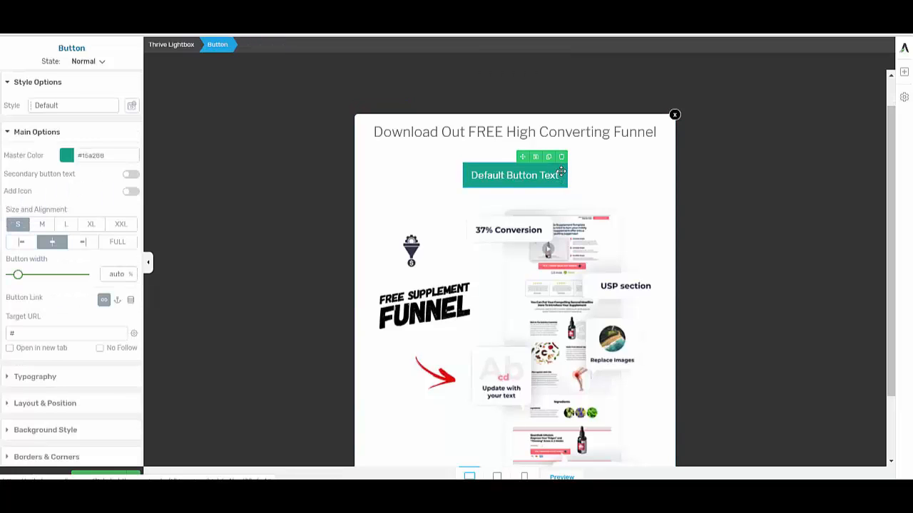
{"action": "left_click_drag", "start_coordinate": [559, 176], "coordinate": [472, 176]}
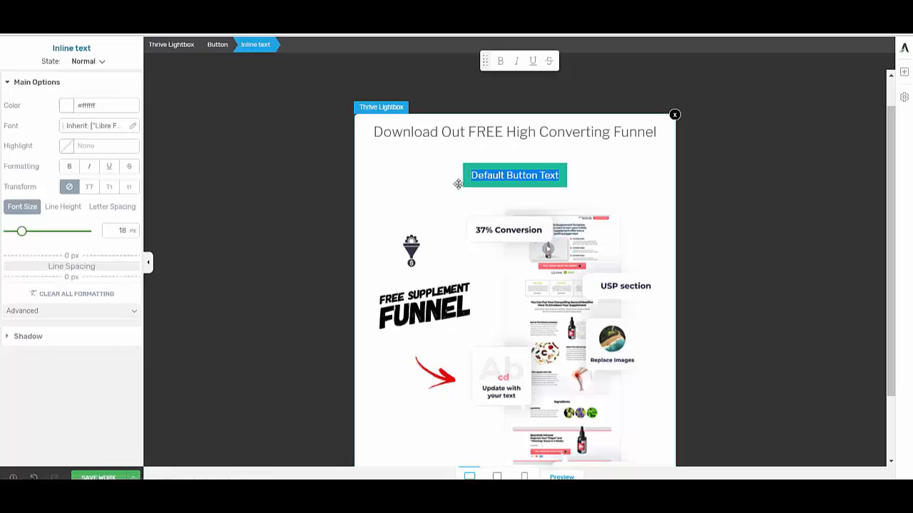
{"action": "type", "text": "Downl"}
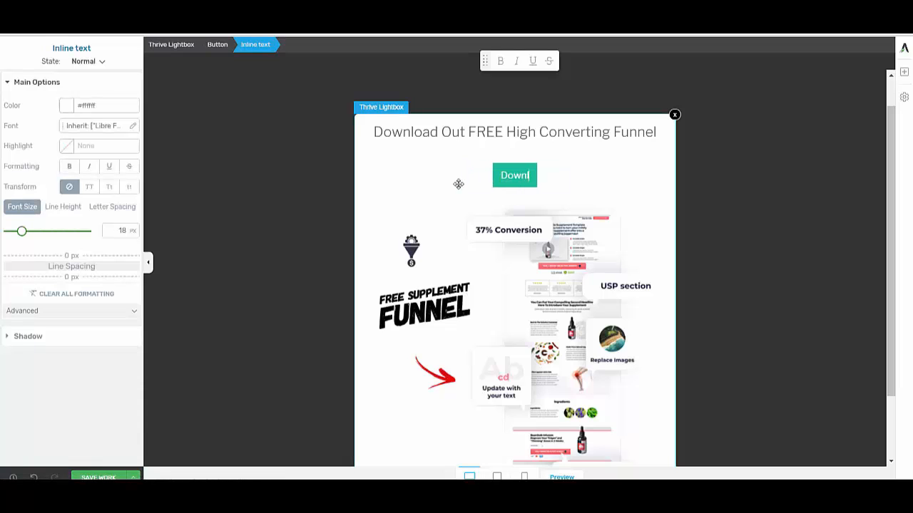
{"action": "type", "text": "oad Now"}
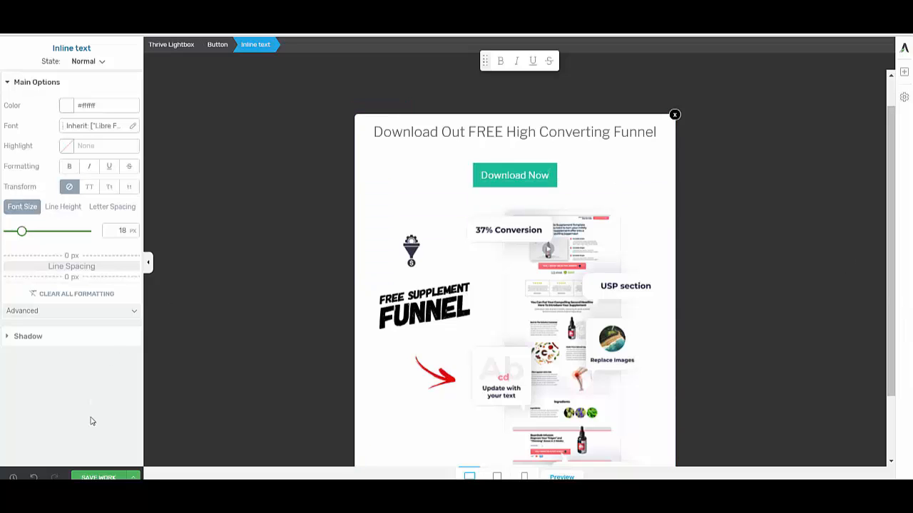
{"action": "left_click", "coordinate": [101, 474]}
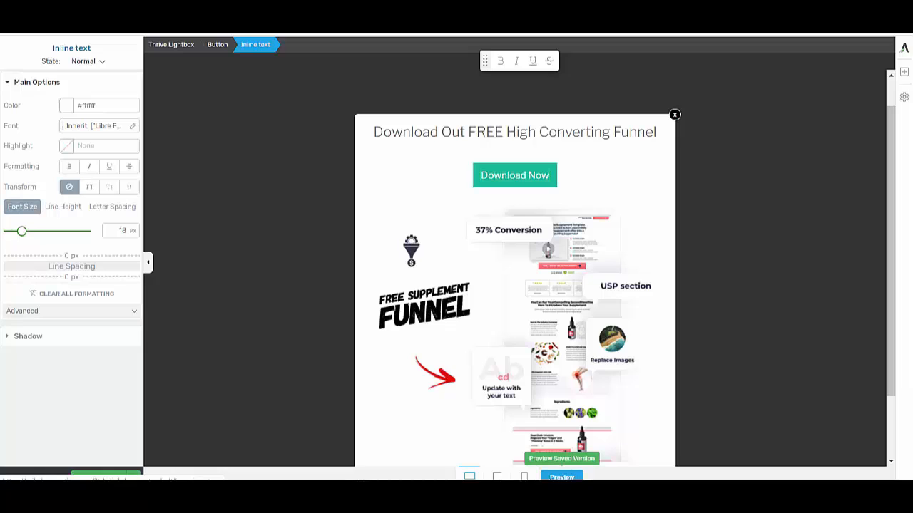
Step: Preview the saved lightbox and look over its heading, download button and funnel image
{"action": "left_click", "coordinate": [563, 477]}
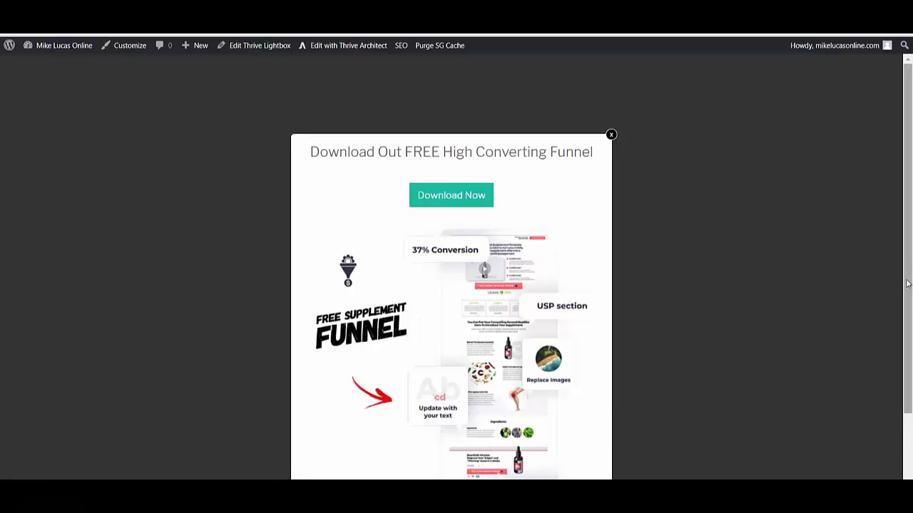
{"action": "left_click_drag", "start_coordinate": [909, 282], "coordinate": [910, 329]}
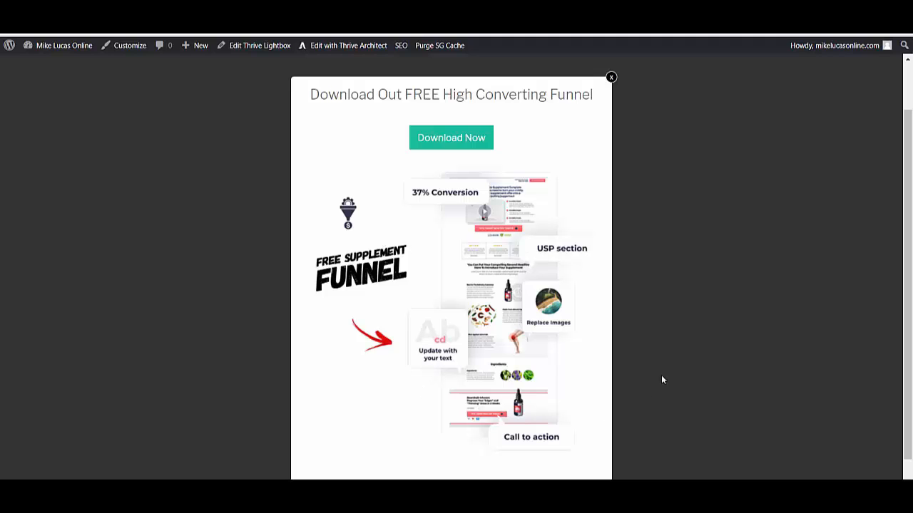
{"action": "mouse_move", "coordinate": [907, 246]}
{"action": "left_mouse_down"}
{"action": "mouse_move", "coordinate": [906, 260]}
{"action": "mouse_move", "coordinate": [887, 213]}
{"action": "mouse_move", "coordinate": [892, 275]}
{"action": "mouse_move", "coordinate": [887, 173]}
{"action": "mouse_move", "coordinate": [904, 249]}
{"action": "mouse_move", "coordinate": [900, 190]}
{"action": "mouse_move", "coordinate": [910, 264]}
{"action": "mouse_move", "coordinate": [908, 249]}
{"action": "left_mouse_up"}
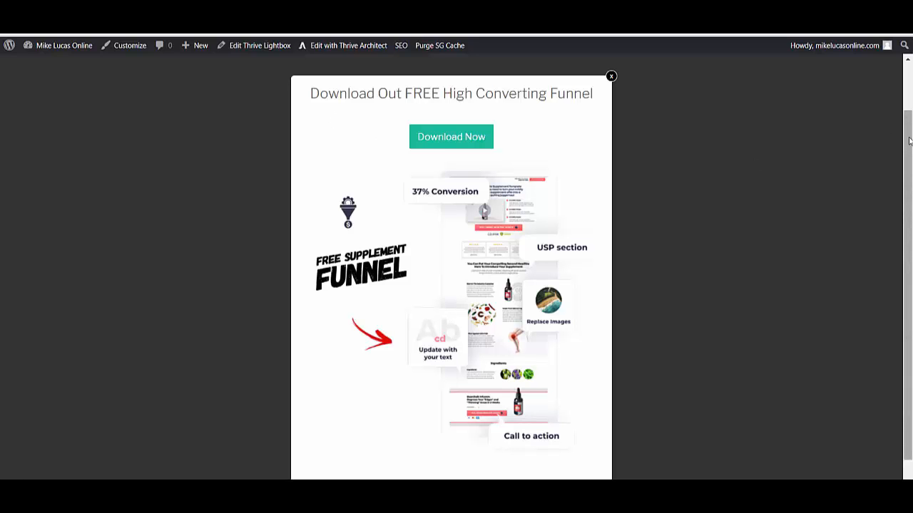
{"action": "left_click_drag", "start_coordinate": [909, 140], "coordinate": [909, 92]}
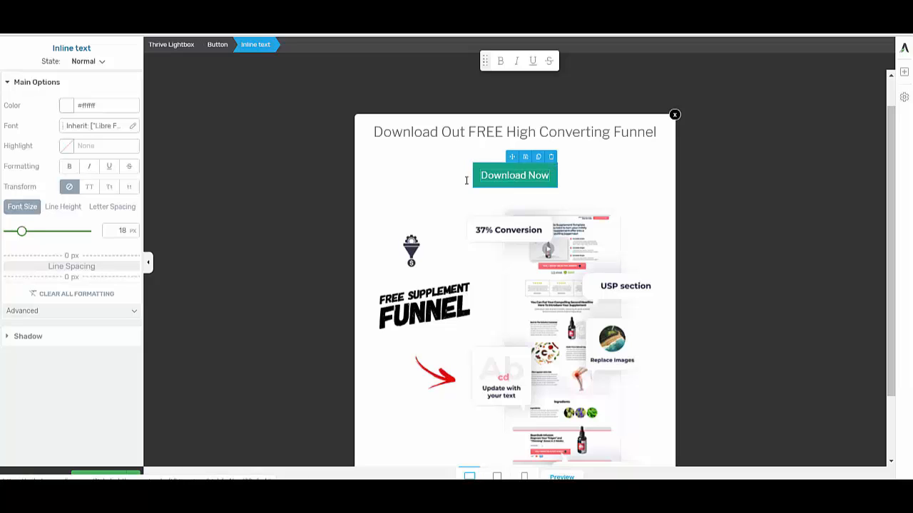
Step: Inspect the Target URL setting of the "Download Now" button and review the lightbox preview again
{"action": "left_click", "coordinate": [504, 168]}
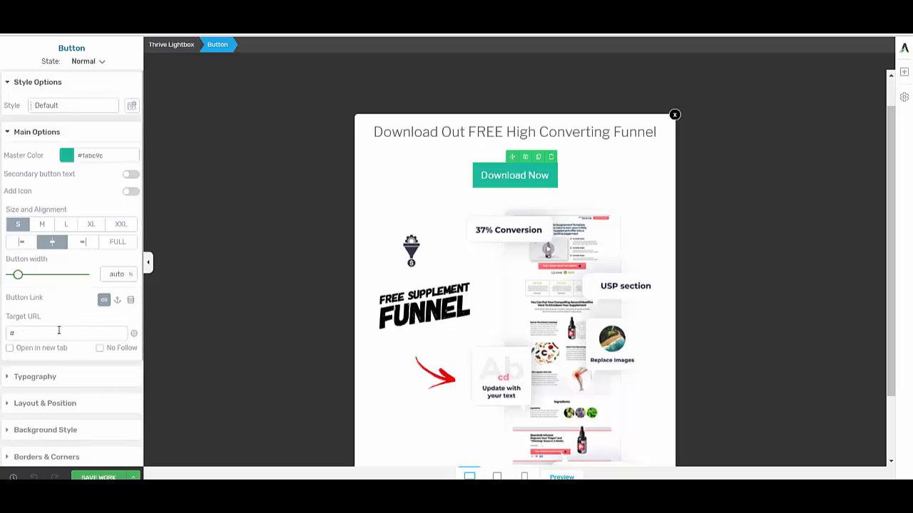
{"action": "left_click", "coordinate": [29, 334]}
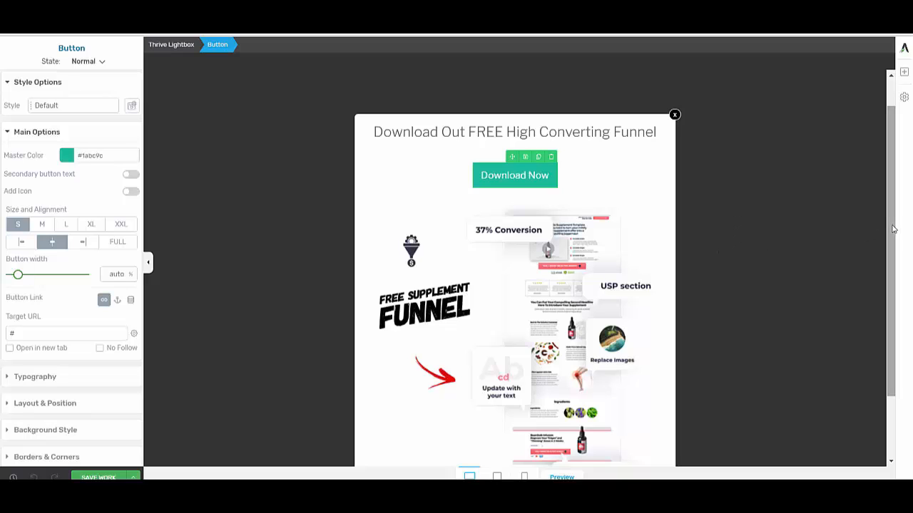
{"action": "mouse_move", "coordinate": [893, 228]}
{"action": "left_mouse_down"}
{"action": "mouse_move", "coordinate": [890, 190]}
{"action": "mouse_move", "coordinate": [891, 237]}
{"action": "left_mouse_up"}
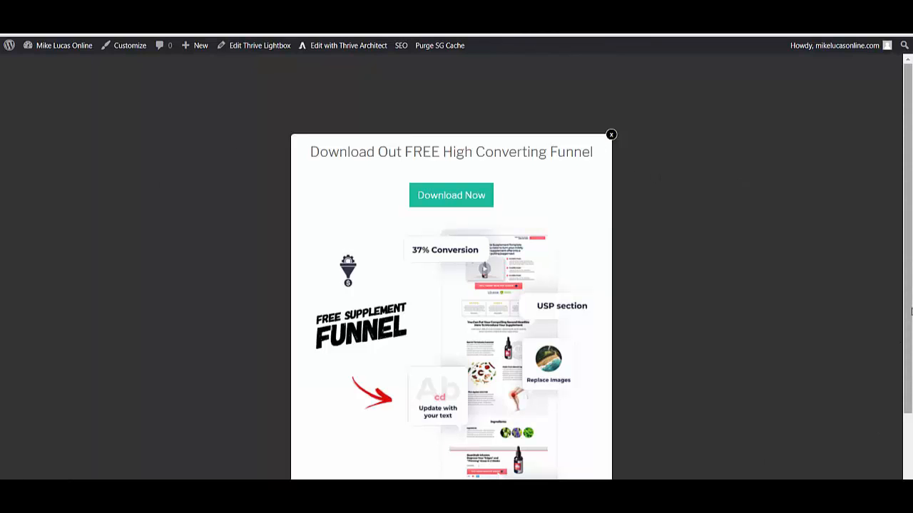
{"action": "mouse_move", "coordinate": [906, 313]}
{"action": "left_mouse_down"}
{"action": "mouse_move", "coordinate": [910, 379]}
{"action": "mouse_move", "coordinate": [907, 303]}
{"action": "left_mouse_up"}
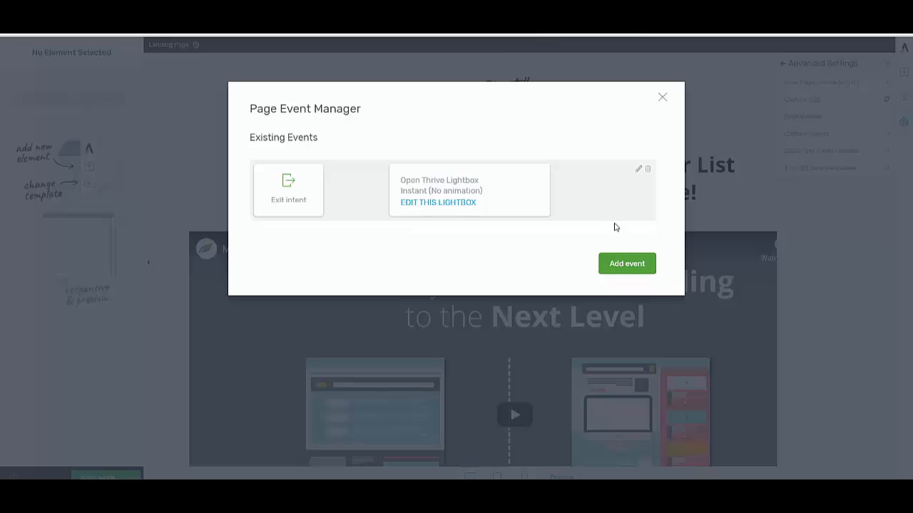
Step: Close the Page Event Manager without adding another event, and save the landing page
{"action": "left_click", "coordinate": [641, 267]}
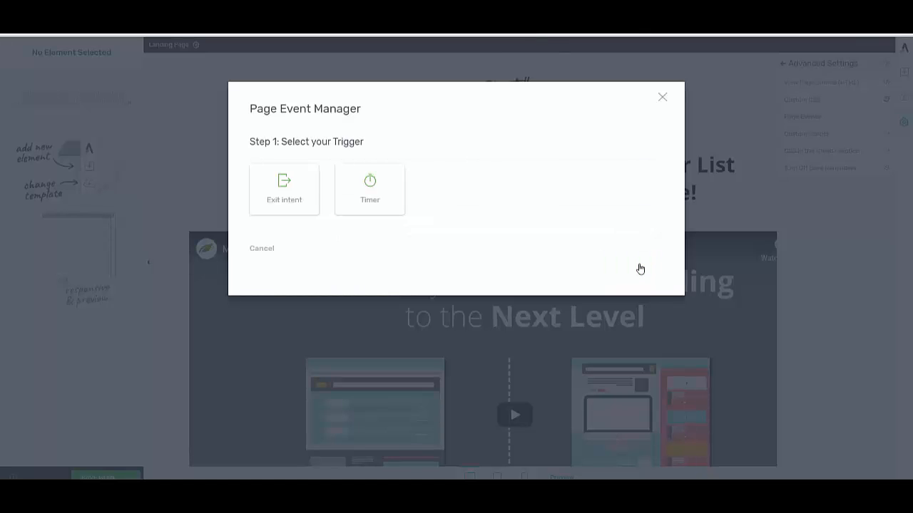
{"action": "left_click", "coordinate": [662, 97]}
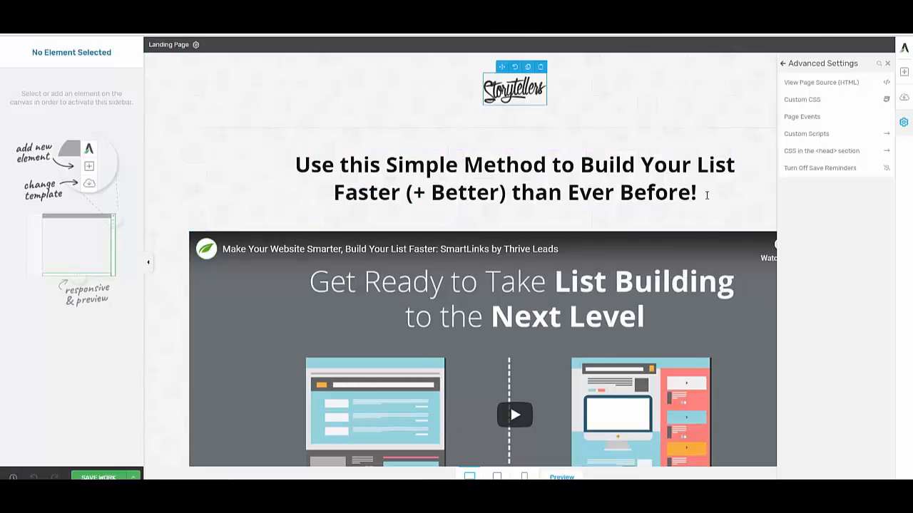
{"action": "left_click", "coordinate": [888, 64]}
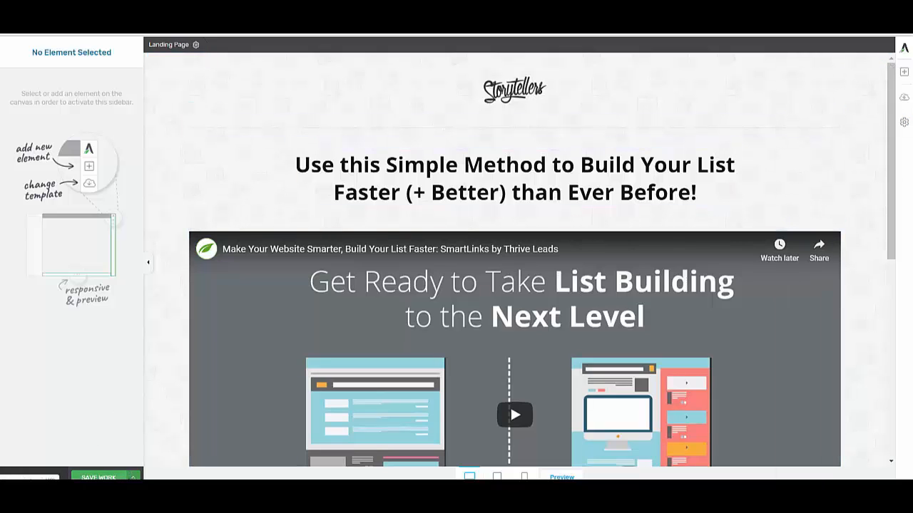
{"action": "left_click", "coordinate": [98, 477]}
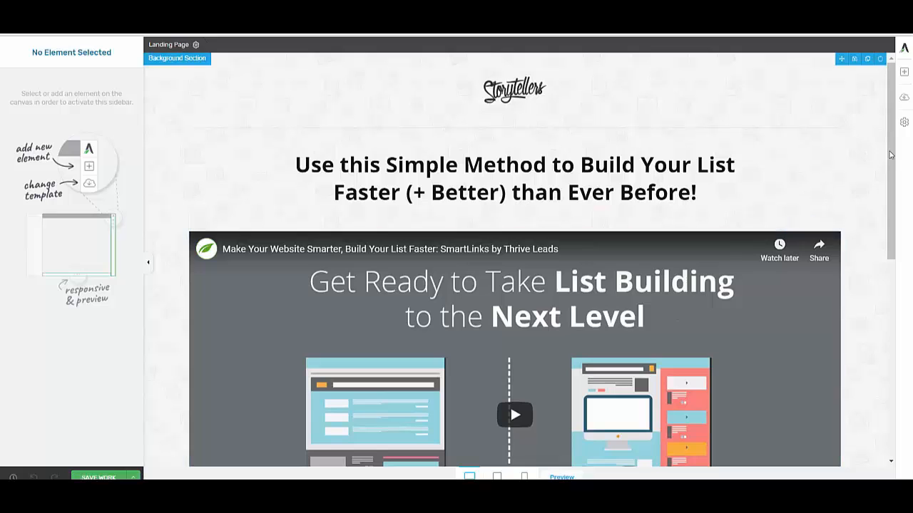
Step: Look over the landing page in the editor and preview its saved version
{"action": "scroll", "coordinate": [904, 335], "scroll_direction": "down", "scroll_amount": 6}
{"action": "scroll", "coordinate": [904, 335], "scroll_direction": "up", "scroll_amount": 6}
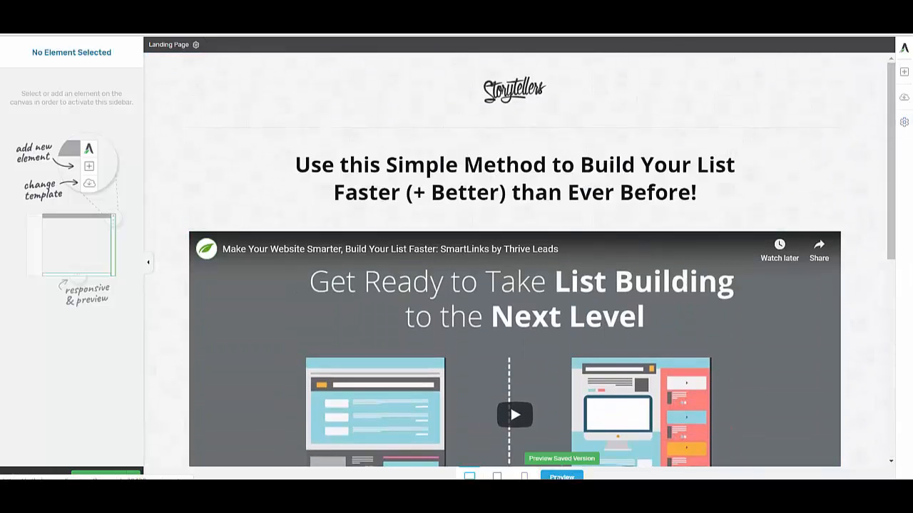
{"action": "left_click", "coordinate": [559, 477]}
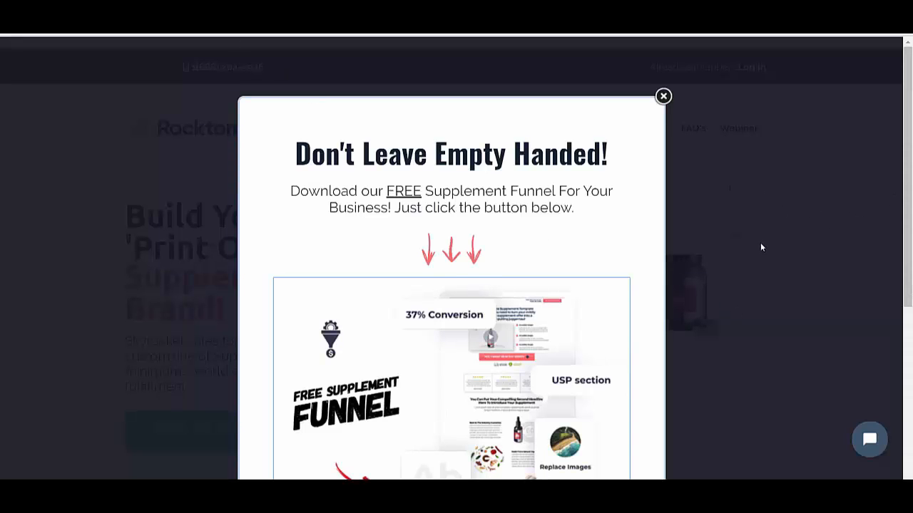
Step: Examine the example "Don't Leave Empty Handed!" exit popup on the Rocktomic site down to its download button
{"action": "scroll", "coordinate": [759, 245], "scroll_direction": "down", "scroll_amount": 1}
{"action": "scroll", "coordinate": [757, 254], "scroll_direction": "down", "scroll_amount": 3}
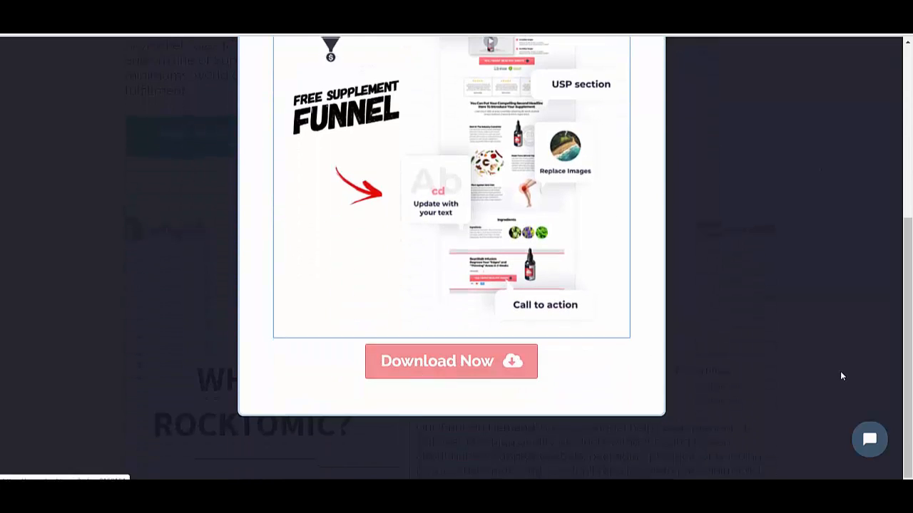
{"action": "scroll", "coordinate": [836, 381], "scroll_direction": "up", "scroll_amount": 4}
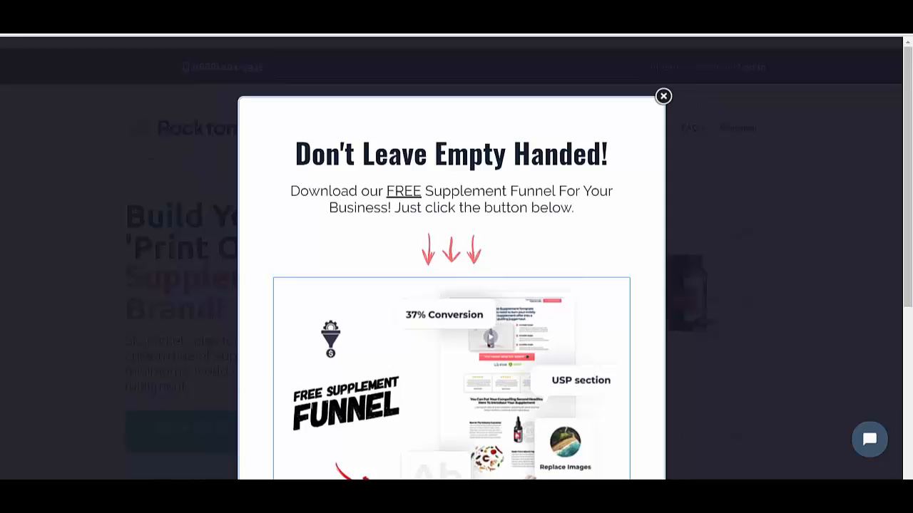